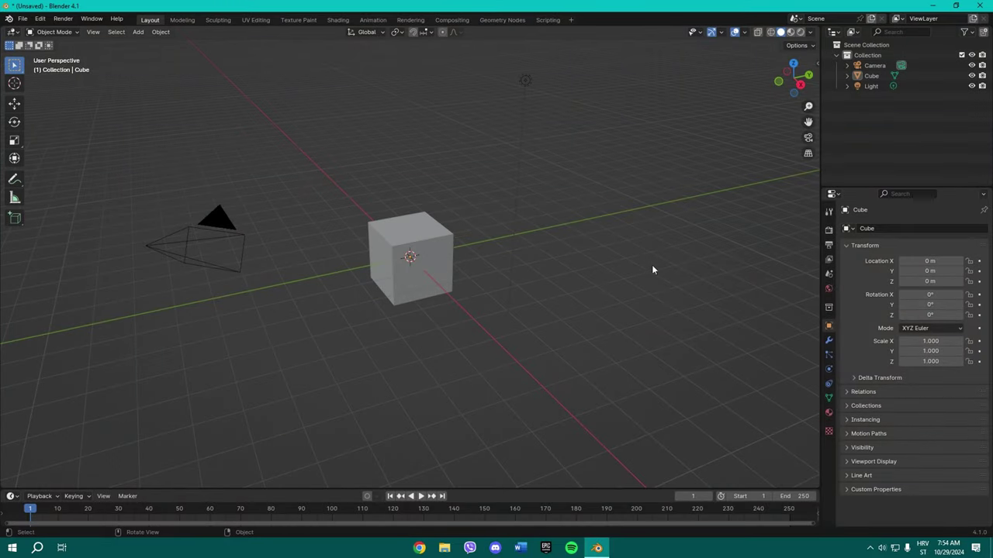
# Step: Delete the default camera, cube and light, then add a new mesh cube
pyautogui.moveTo(628, 297); pyautogui.dragTo(203, 192)
pyautogui.press('Delete')
pyautogui.click(138, 32)
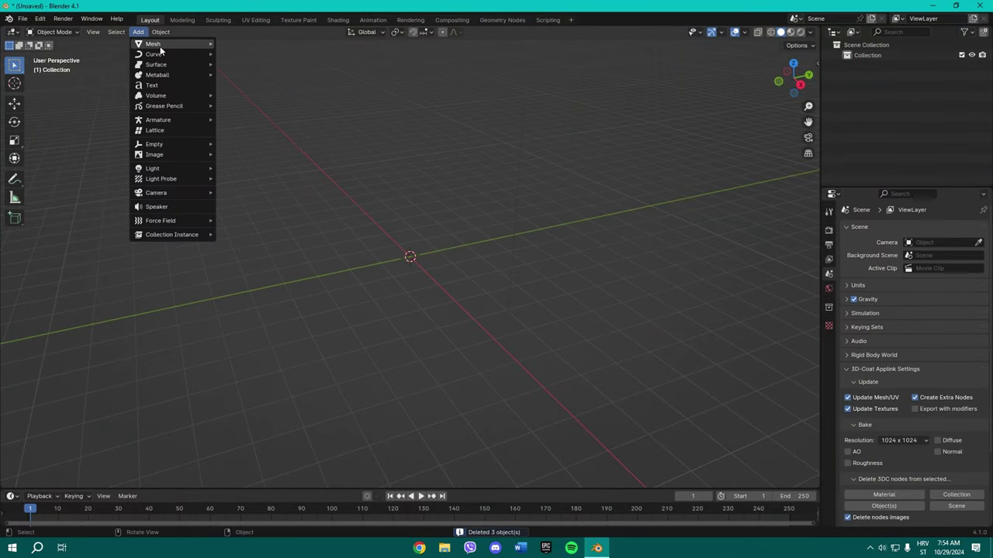
pyautogui.moveTo(155, 42)
pyautogui.click(249, 59)
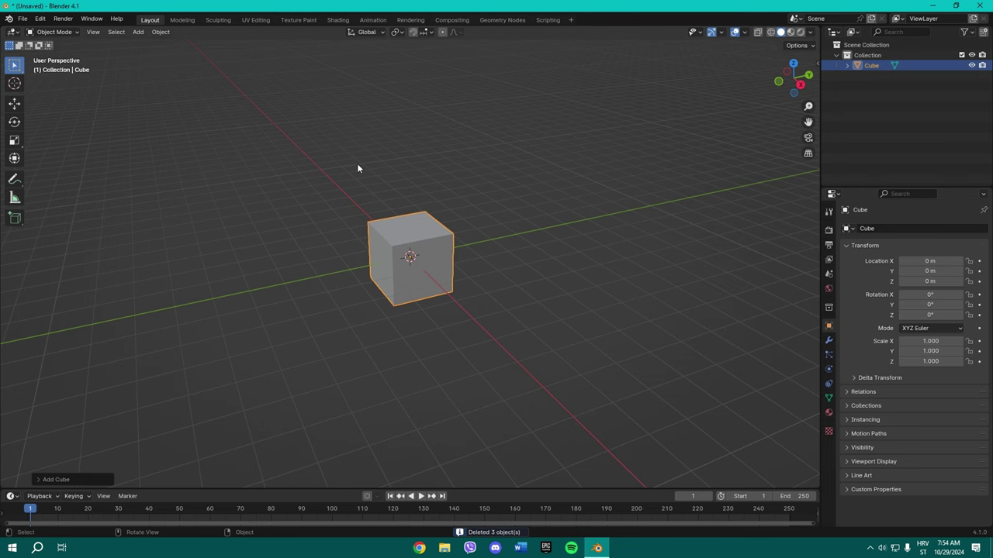
# Step: Scale the cube to 0.080 on Y into a thin slab
pyautogui.click(14, 139)
pyautogui.moveTo(444, 249); pyautogui.dragTo(413, 253)
pyautogui.moveTo(413, 254); pyautogui.dragTo(405, 229, button='middle')
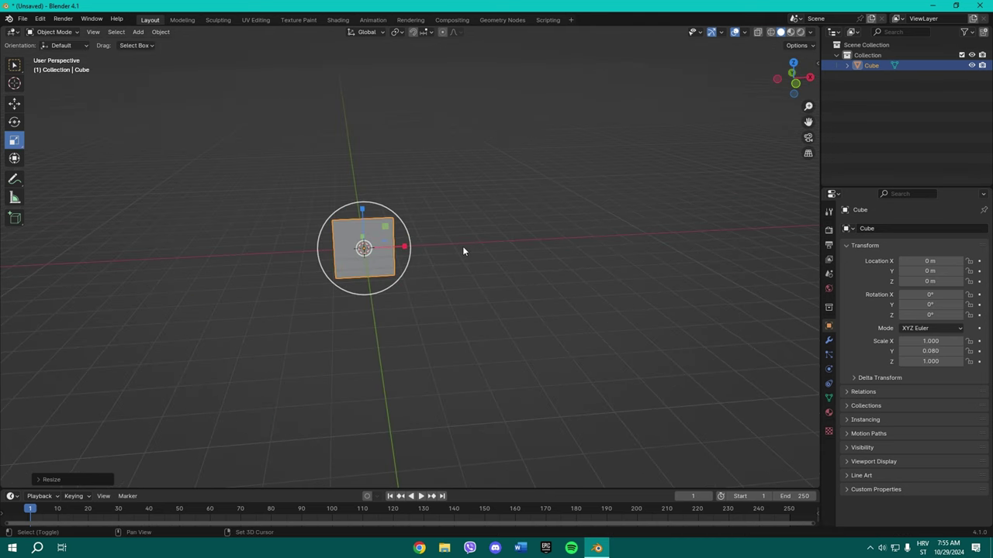
pyautogui.moveTo(463, 251); pyautogui.dragTo(483, 273, button='middle')
pyautogui.click(484, 267)
# Step: In Edit Mode, bevel the slab's edges with Ctrl+B into rounded corners
pyautogui.click(395, 253)
pyautogui.press('Tab')
pyautogui.scroll(6, 465, 276)
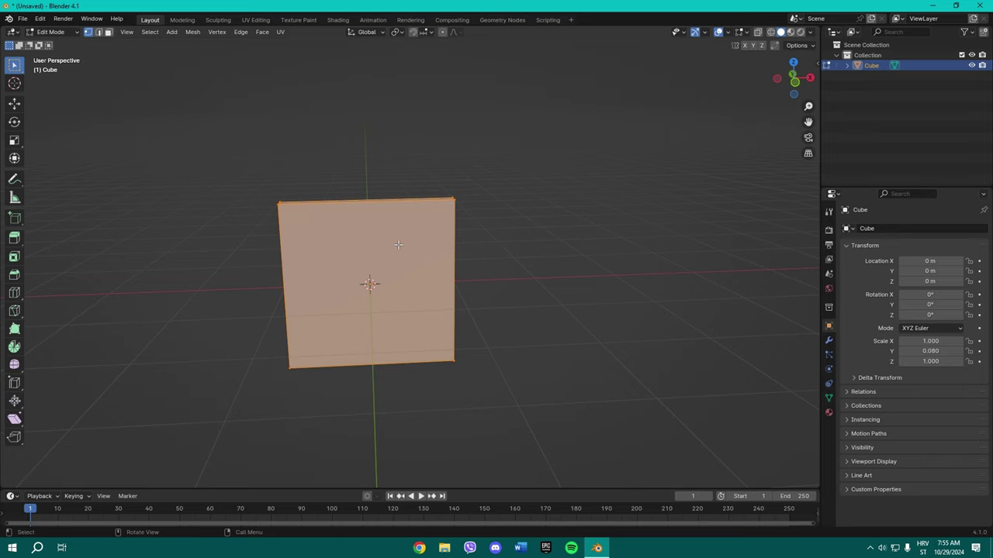
pyautogui.hotkey('ctrl', 'b')
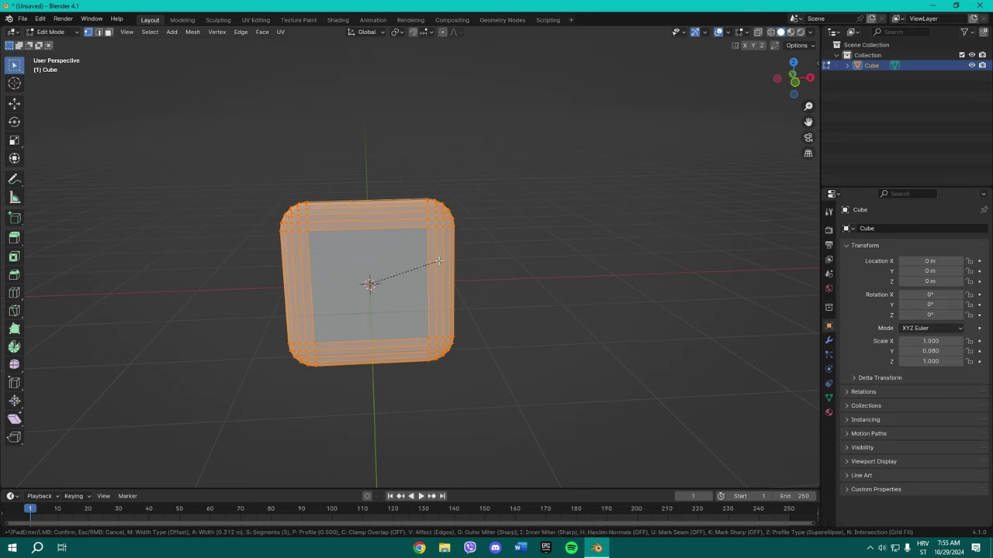
pyautogui.click(438, 262)
pyautogui.click(505, 268)
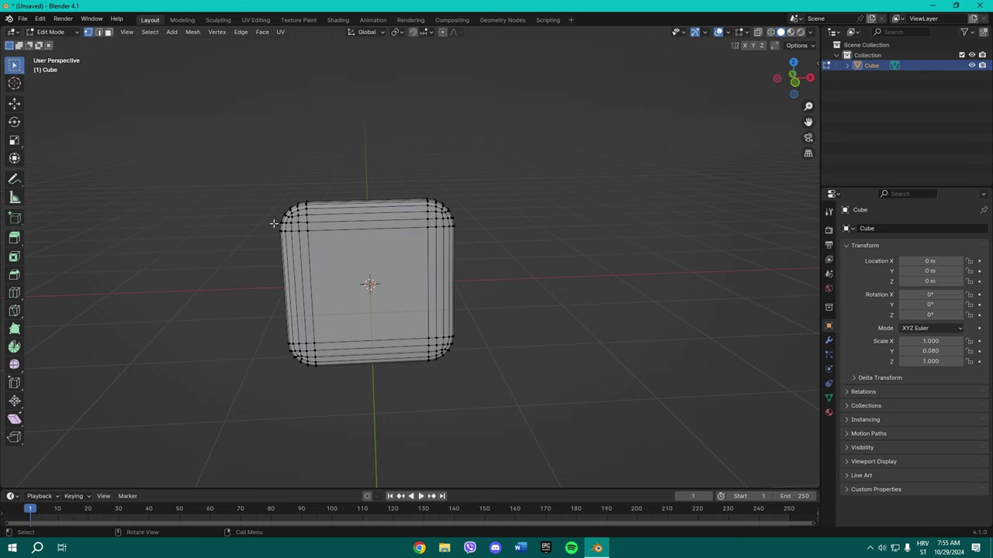
pyautogui.moveTo(432, 267); pyautogui.dragTo(386, 260, button='middle')
# Step: Apply Shade Smooth by Angle to the slab in Object Mode, then return to Edit Mode
pyautogui.press('Tab')
pyautogui.rightClick(381, 260)
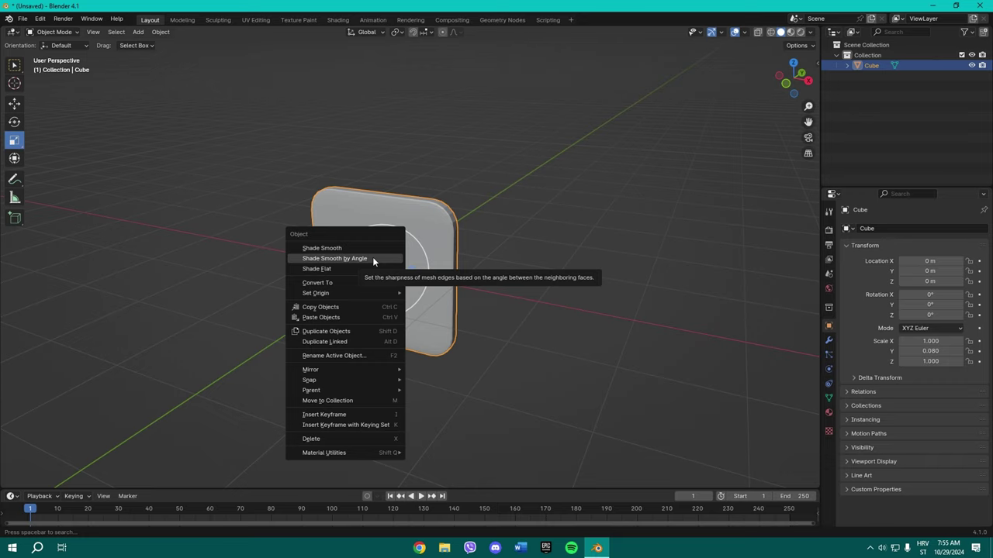
pyautogui.rightClick(371, 253)
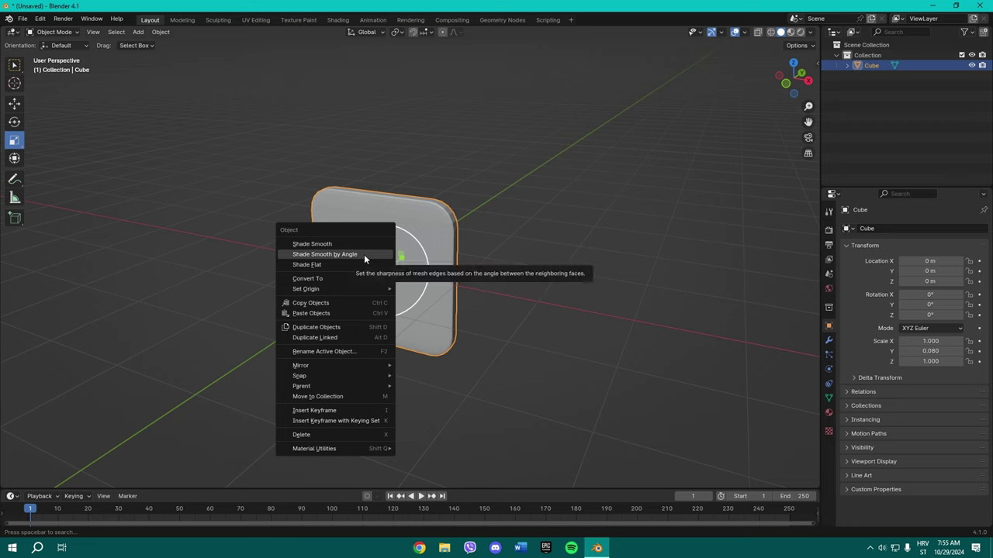
pyautogui.click(363, 255)
pyautogui.press('Tab')
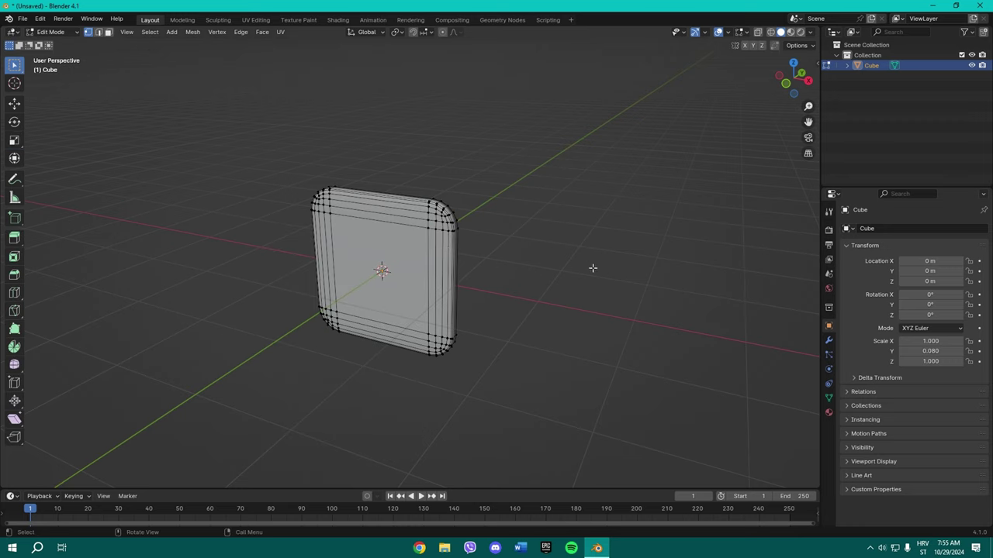
# Step: Select the whole mesh, switch to Material Preview, and add a pink Material.001
pyautogui.press('a')
pyautogui.click(790, 33)
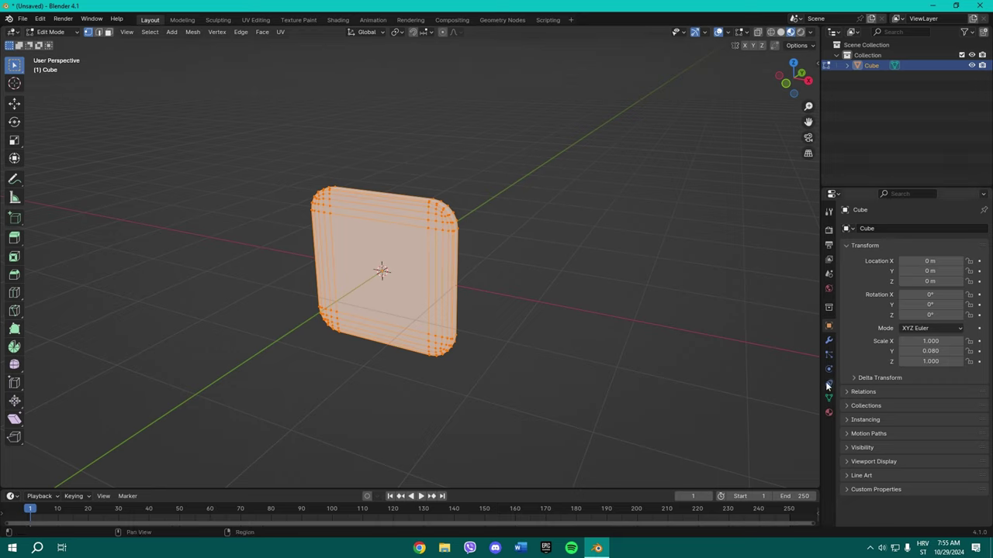
pyautogui.click(829, 411)
pyautogui.click(983, 230)
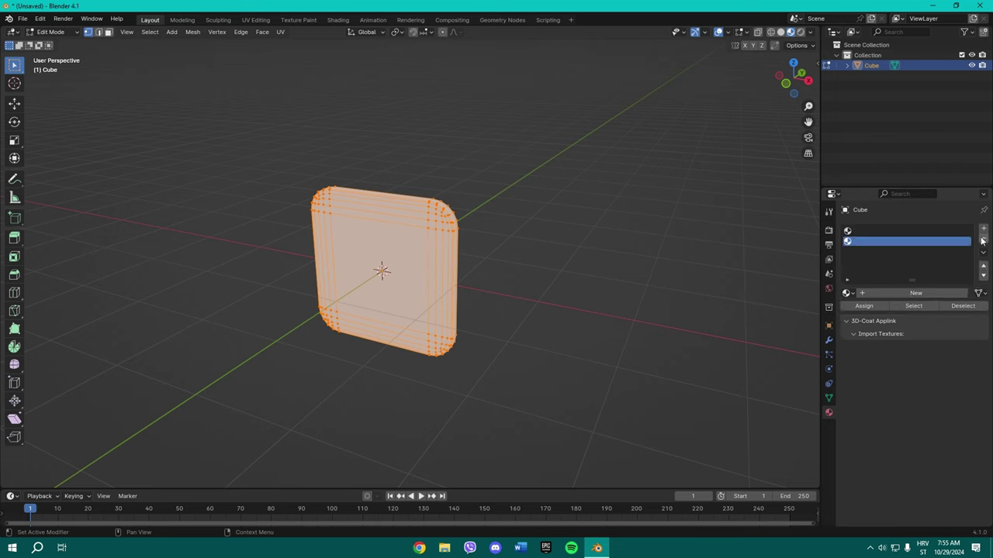
pyautogui.click(900, 292)
pyautogui.click(933, 390)
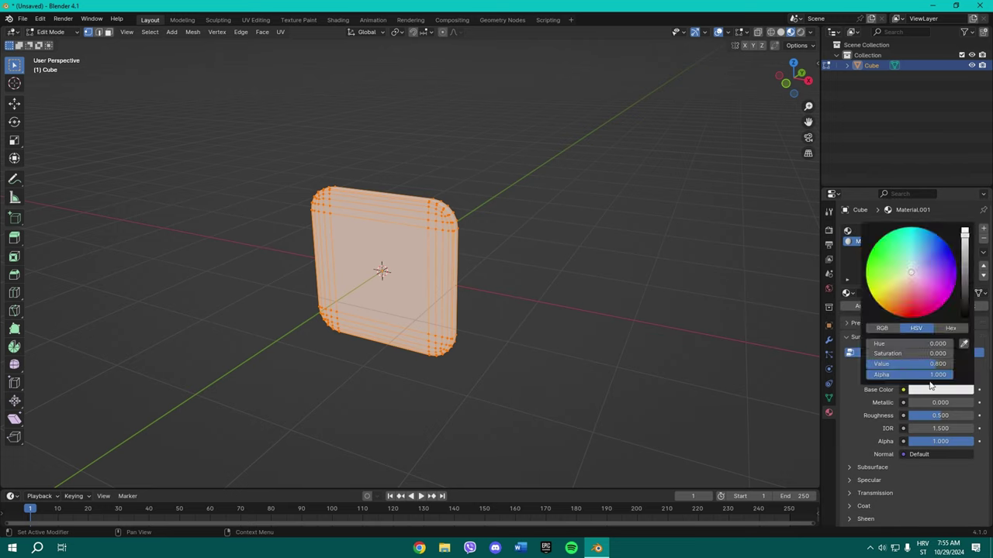
pyautogui.click(930, 314)
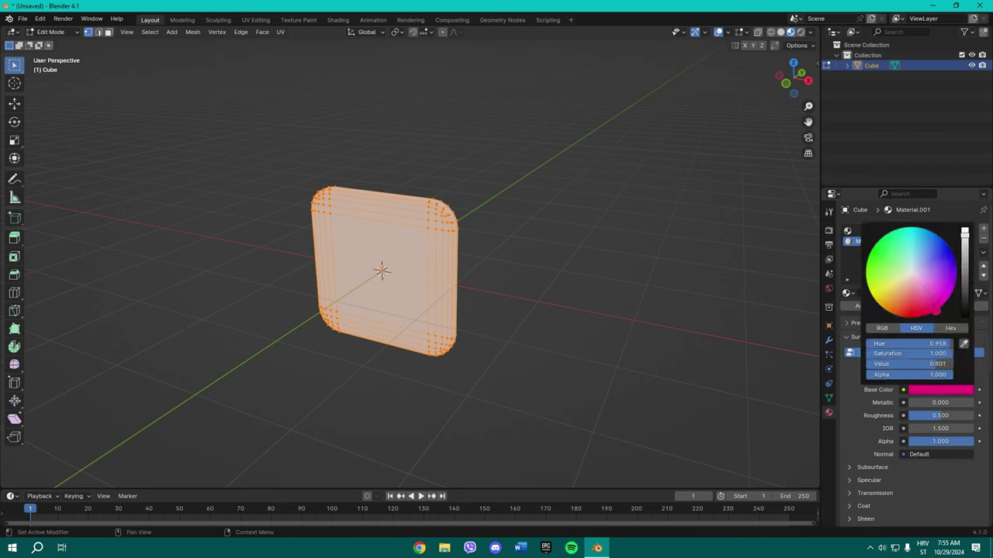
# Step: Add Material.002, assign it to the whole slab, and set its base colour to deep magenta
pyautogui.click(983, 229)
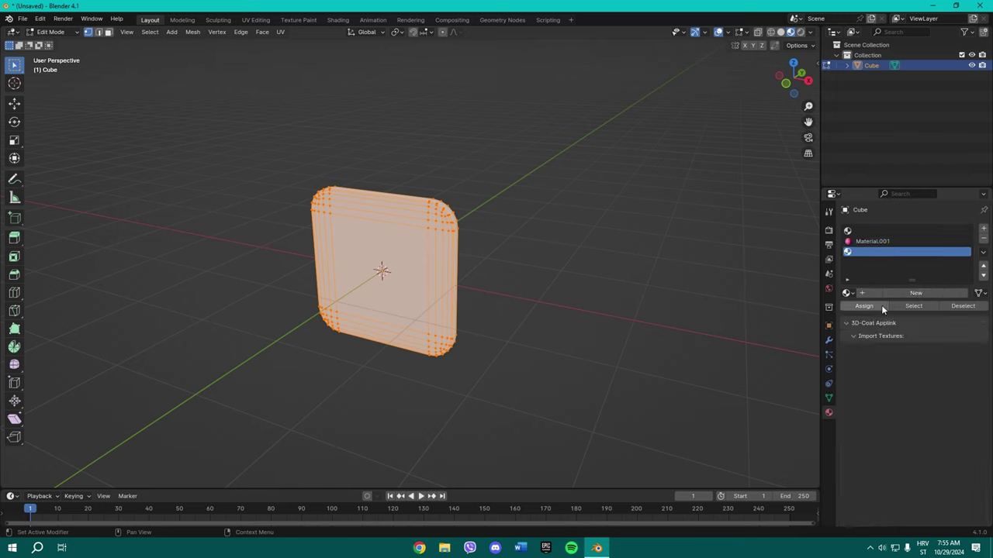
pyautogui.click(915, 293)
pyautogui.click(863, 306)
pyautogui.click(940, 389)
pyautogui.click(934, 305)
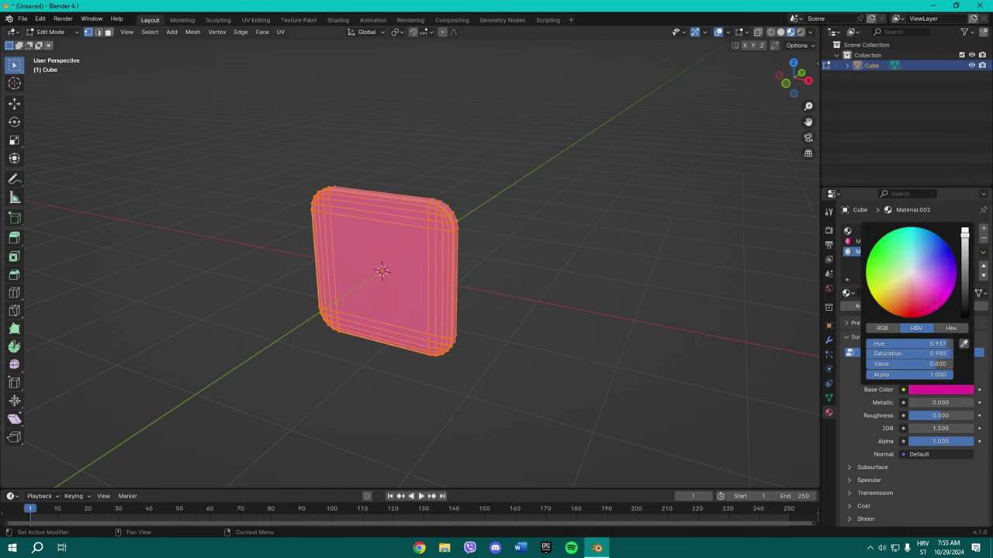
pyautogui.moveTo(934, 304); pyautogui.dragTo(932, 313)
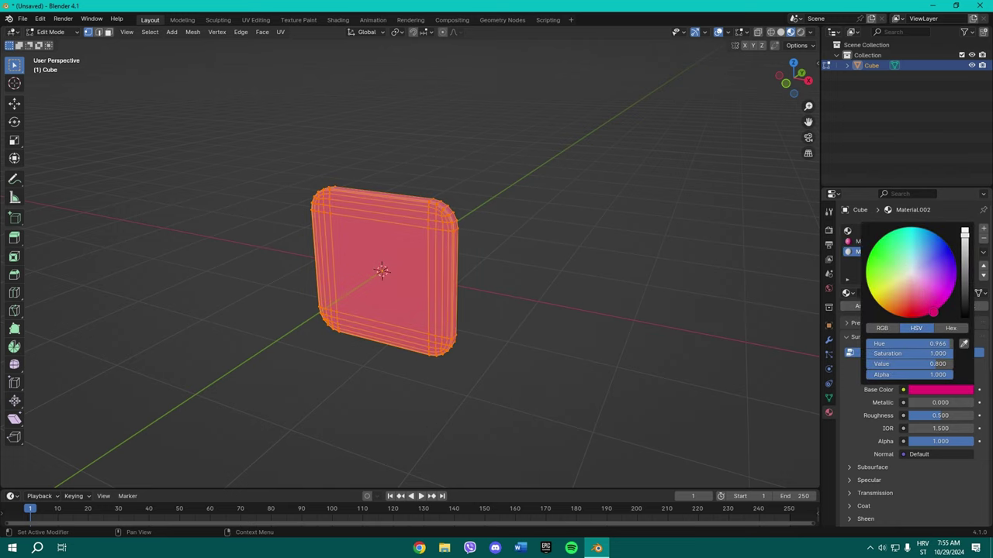
pyautogui.click(964, 268)
pyautogui.click(601, 228)
pyautogui.moveTo(601, 228); pyautogui.dragTo(836, 243, button='middle')
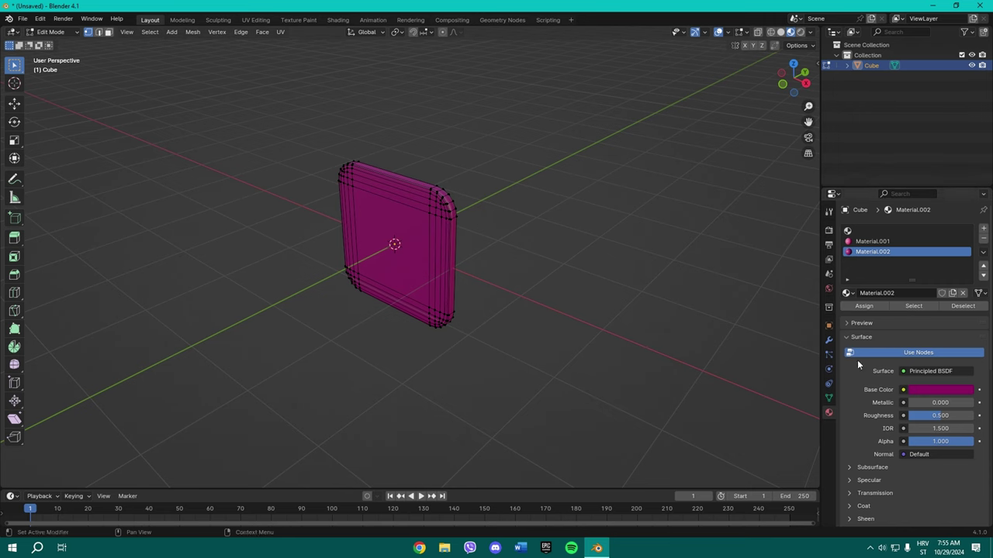
pyautogui.moveTo(590, 233); pyautogui.dragTo(518, 231, button='middle')
# Step: Switch to face select mode and try box-selecting the slab's front faces
pyautogui.press('r')
pyautogui.rightClick(525, 236)
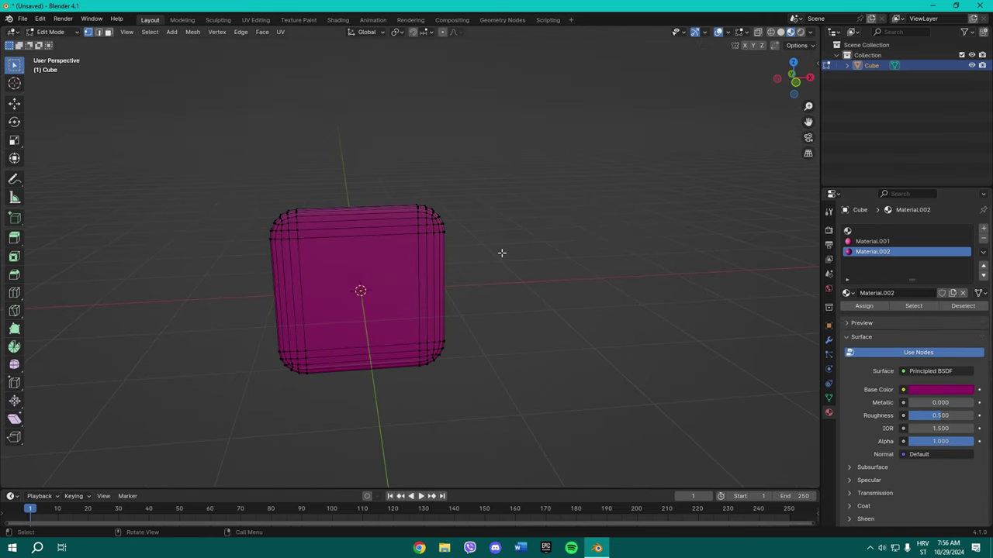
pyautogui.keyDown('alt'); pyautogui.click(371, 271); pyautogui.keyUp('alt')
pyautogui.moveTo(320, 242); pyautogui.dragTo(347, 274)
pyautogui.click(109, 31)
pyautogui.moveTo(284, 224); pyautogui.dragTo(433, 349)
pyautogui.click(487, 237)
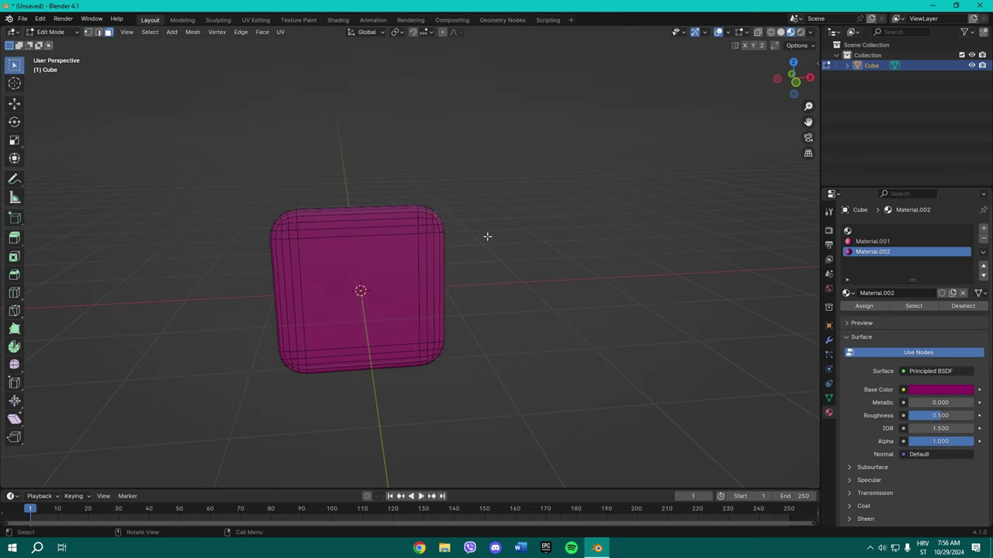
# Step: Select the slab's faces from the Front Orthographic (numpad 1) view
pyautogui.press('KP_1')
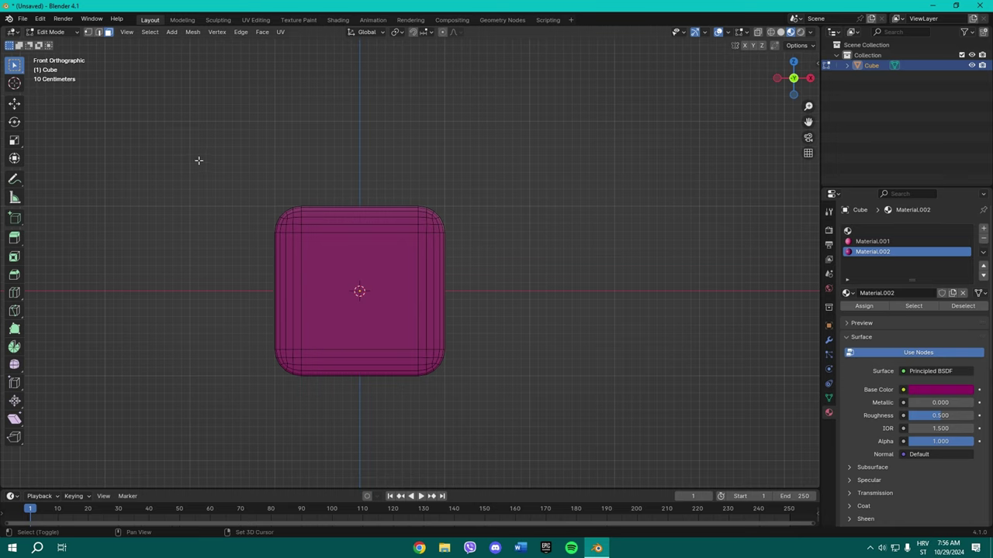
pyautogui.moveTo(195, 148); pyautogui.dragTo(504, 456)
pyautogui.click(503, 247)
pyautogui.moveTo(503, 247); pyautogui.dragTo(684, 271, button='middle')
pyautogui.press('a')
pyautogui.press('KP_1')
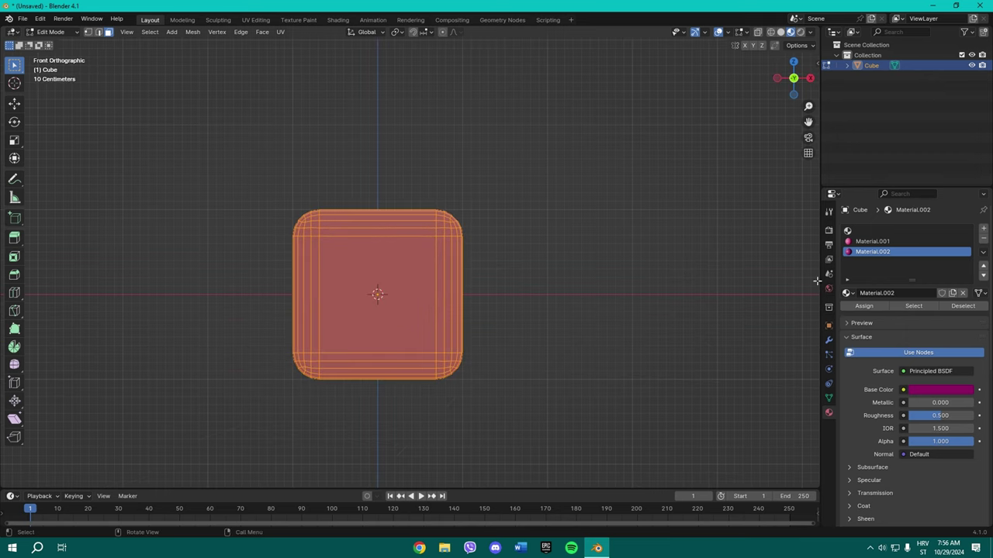
# Step: Assign a new Material.003 to the selected faces with an Image Texture driving its base colour
pyautogui.click(984, 231)
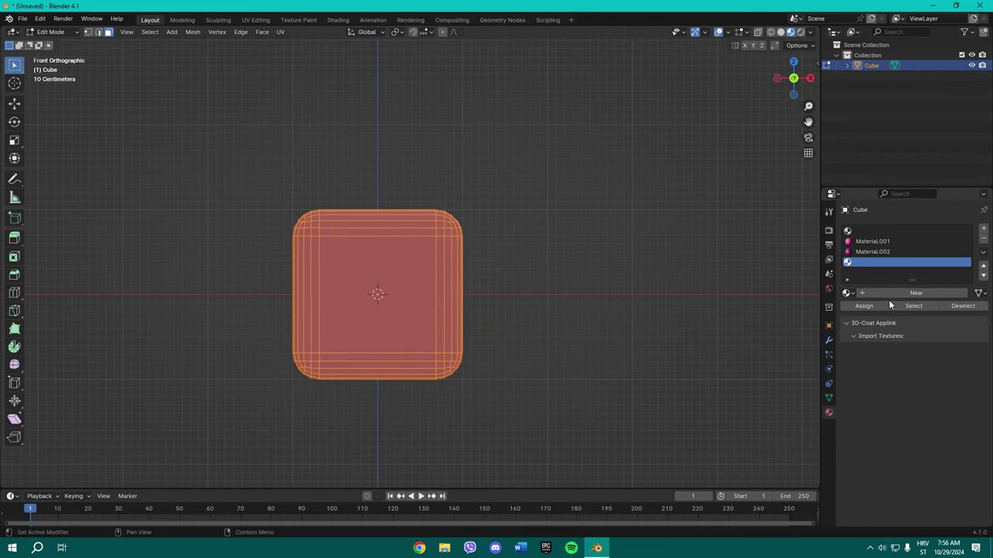
pyautogui.click(883, 305)
pyautogui.click(877, 296)
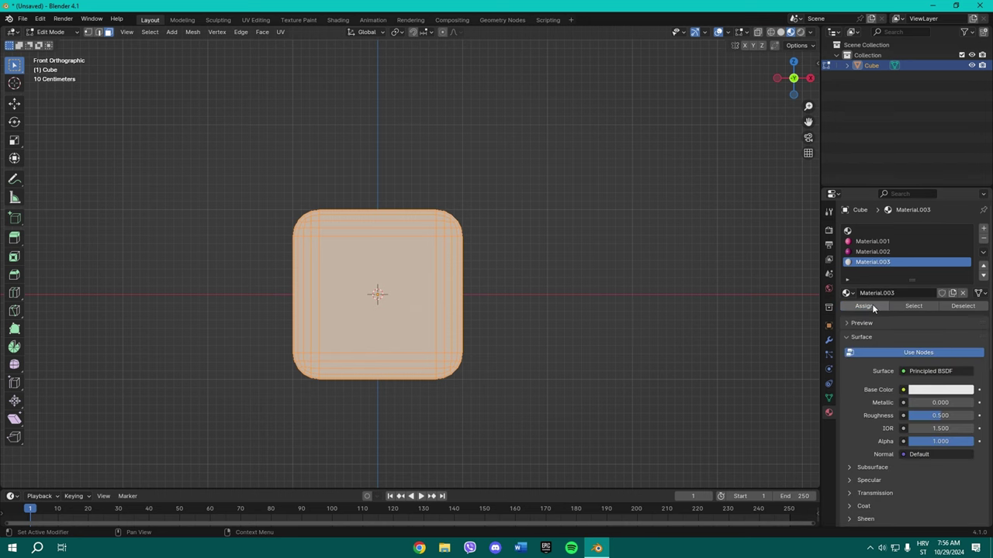
pyautogui.click(901, 390)
pyautogui.click(664, 300)
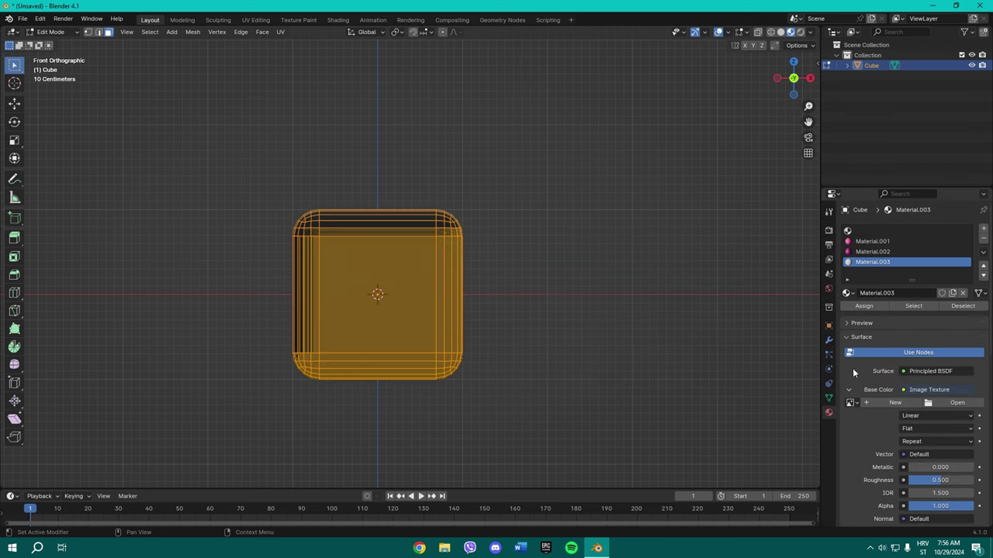
# Step: Load instagram_logo.png from Desktop > Blender as the texture image
pyautogui.click(933, 402)
pyautogui.click(259, 210)
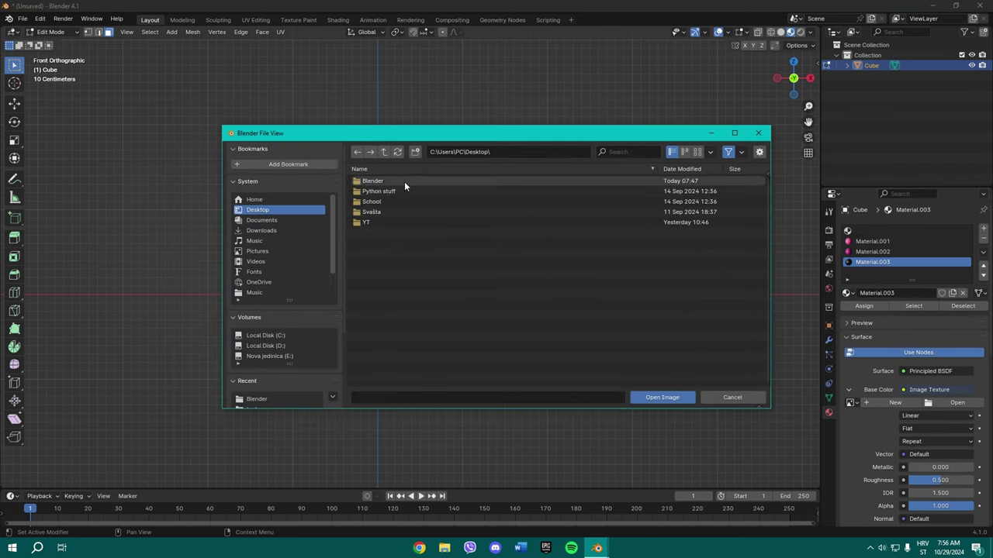
pyautogui.doubleClick(403, 182)
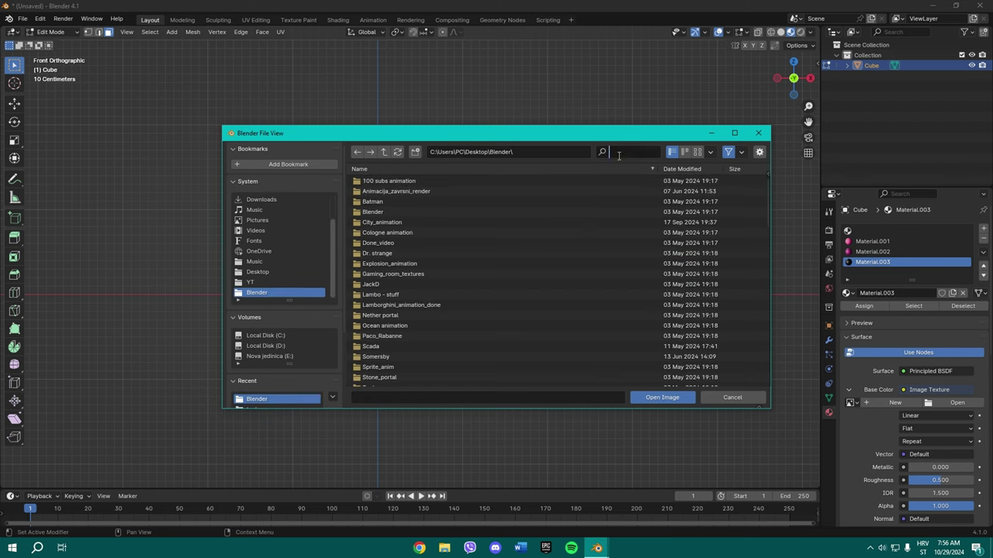
pyautogui.write('insta')
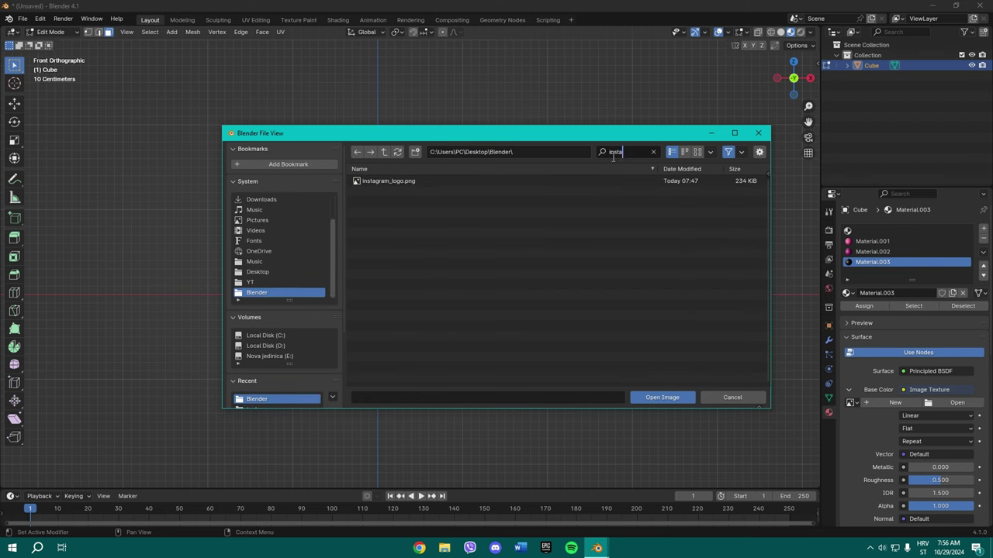
pyautogui.click(559, 181)
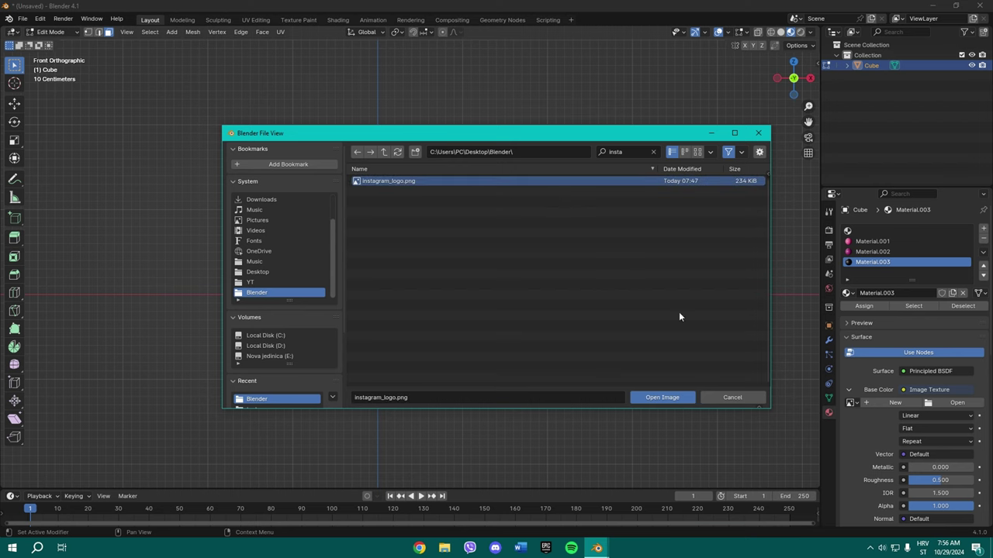
pyautogui.click(662, 398)
# Step: Set the texture interpolation to Closest
pyautogui.click(938, 416)
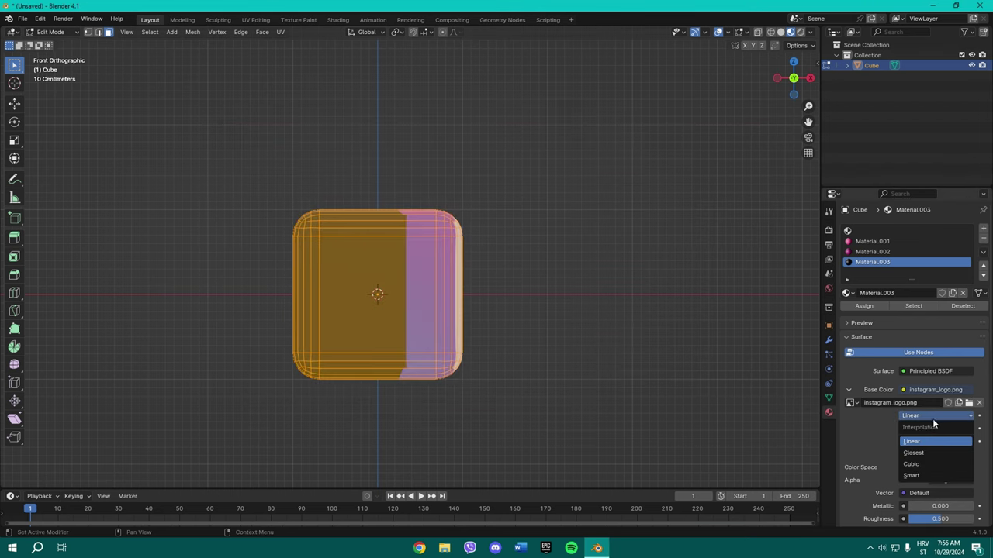
pyautogui.click(928, 431)
pyautogui.keyDown('shift'); pyautogui.moveTo(609, 334); pyautogui.dragTo(580, 256, button='middle'); pyautogui.keyUp('shift')
pyautogui.scroll(-1, 580, 257)
# Step: In the UV Editing workspace, view the slab from the front in Material Preview
pyautogui.click(262, 20)
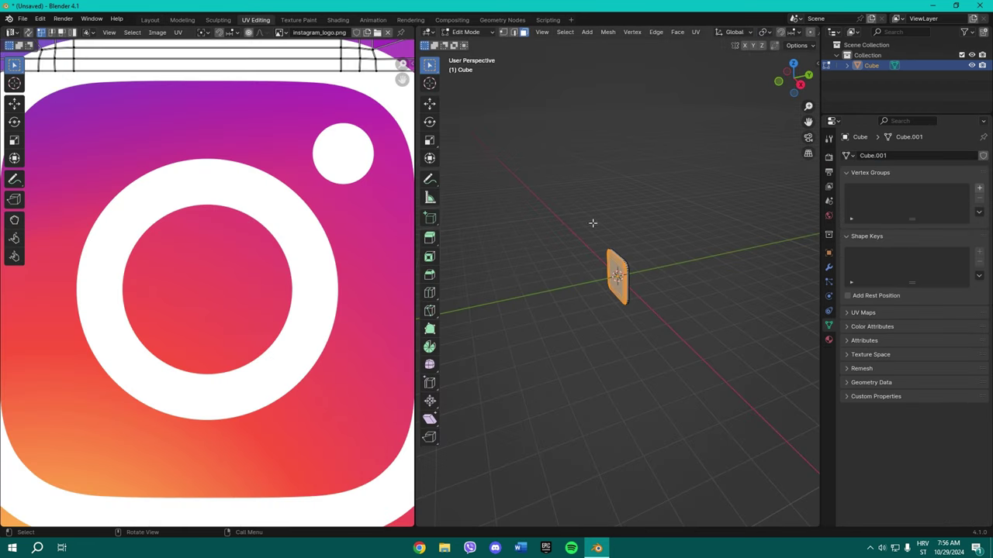
pyautogui.press('KP_1')
pyautogui.scroll(6, 613, 260)
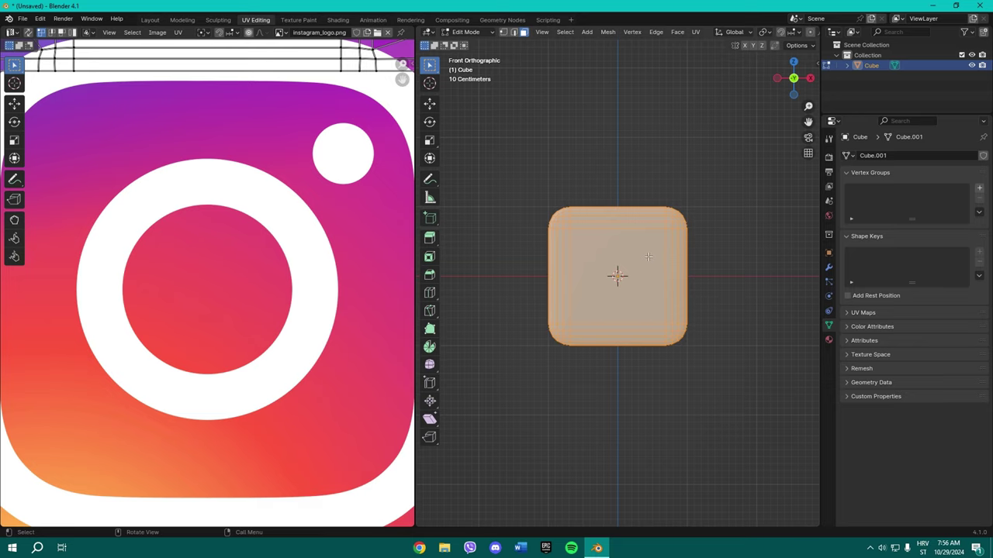
pyautogui.press('z')
pyautogui.click(654, 323)
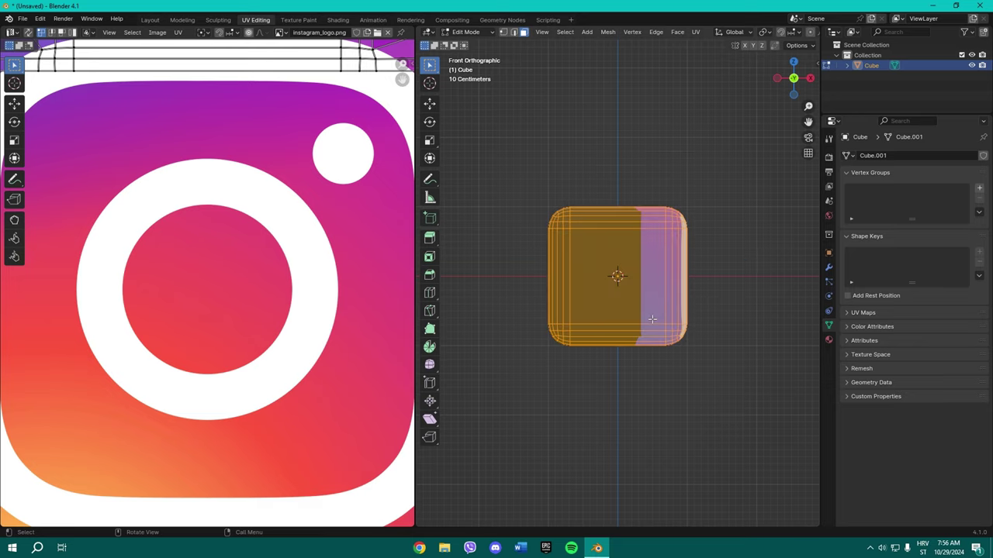
pyautogui.scroll(-4, 341, 248)
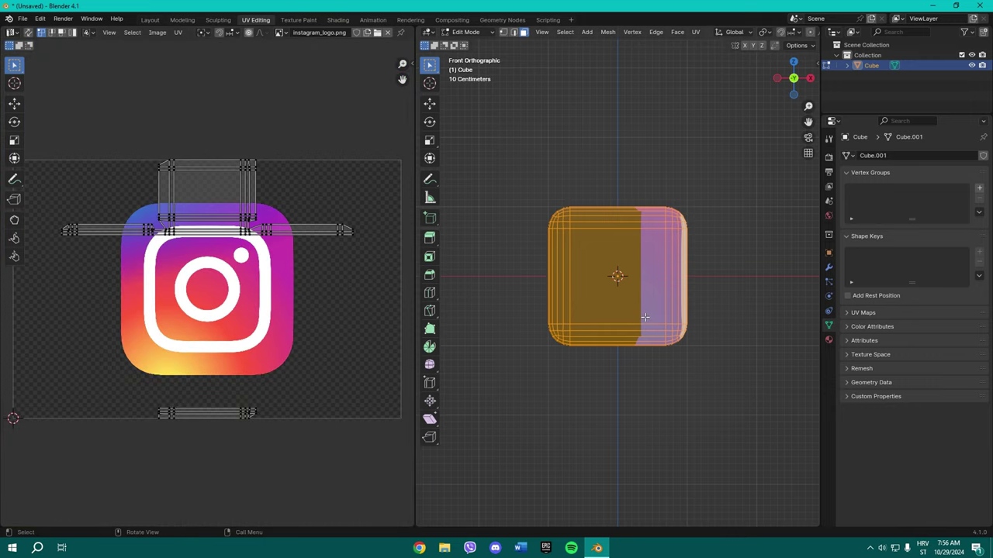
# Step: Project the UVs from view and scale them up so the logo fills the front
pyautogui.press('u')
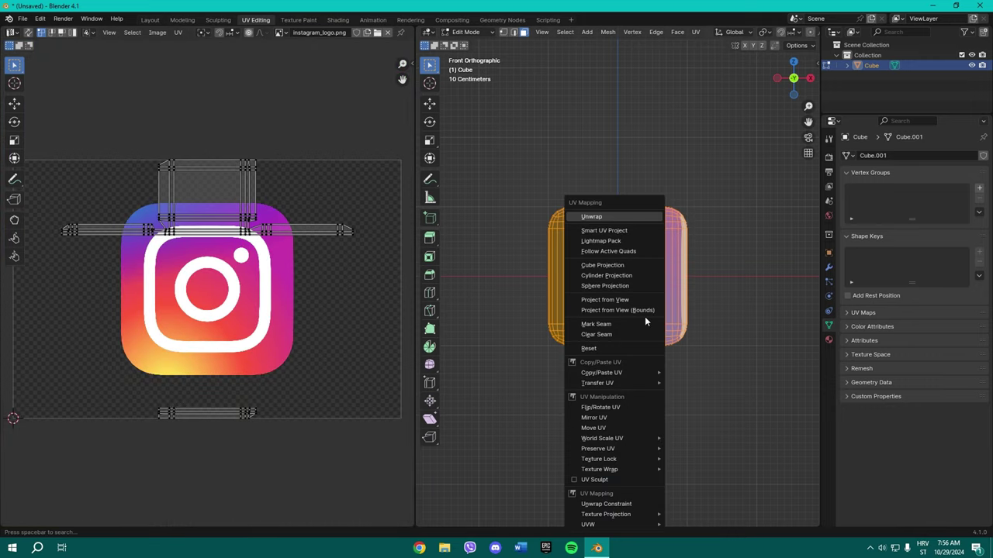
pyautogui.click(612, 285)
pyautogui.press('u')
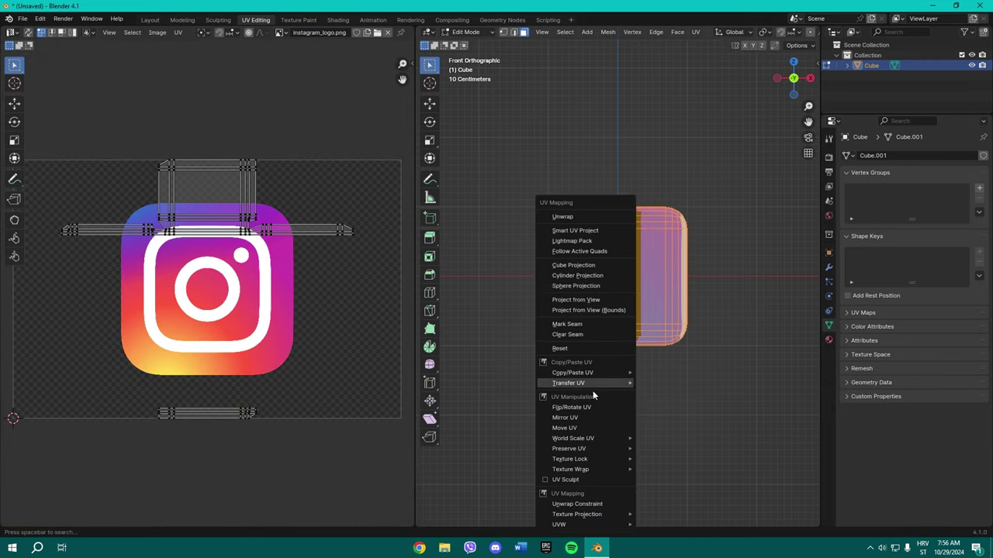
pyautogui.click(583, 299)
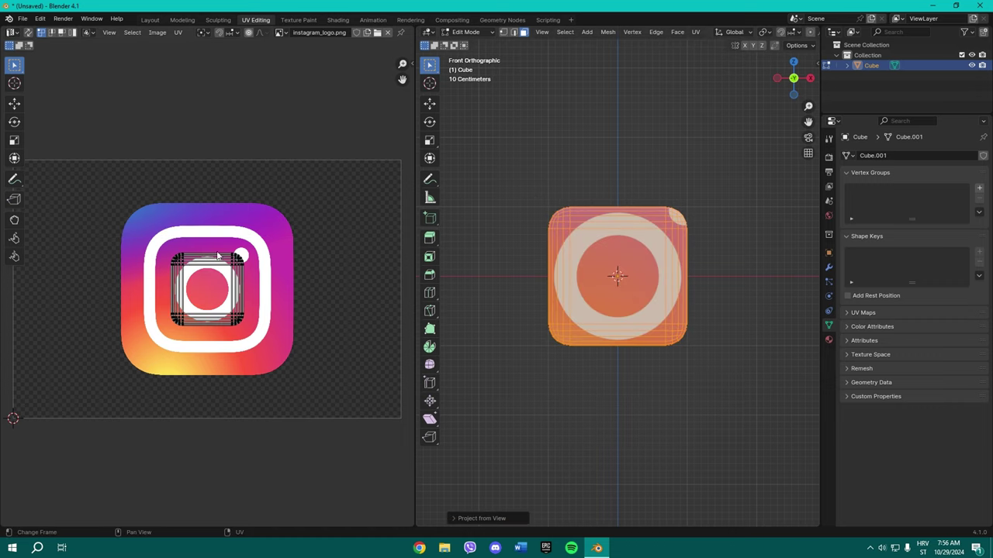
pyautogui.press('a')
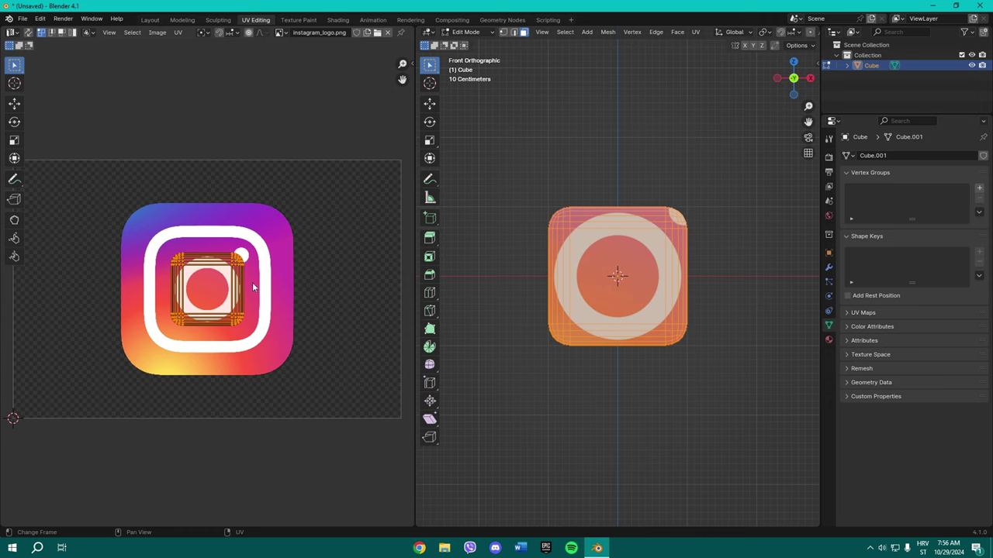
pyautogui.press('s')
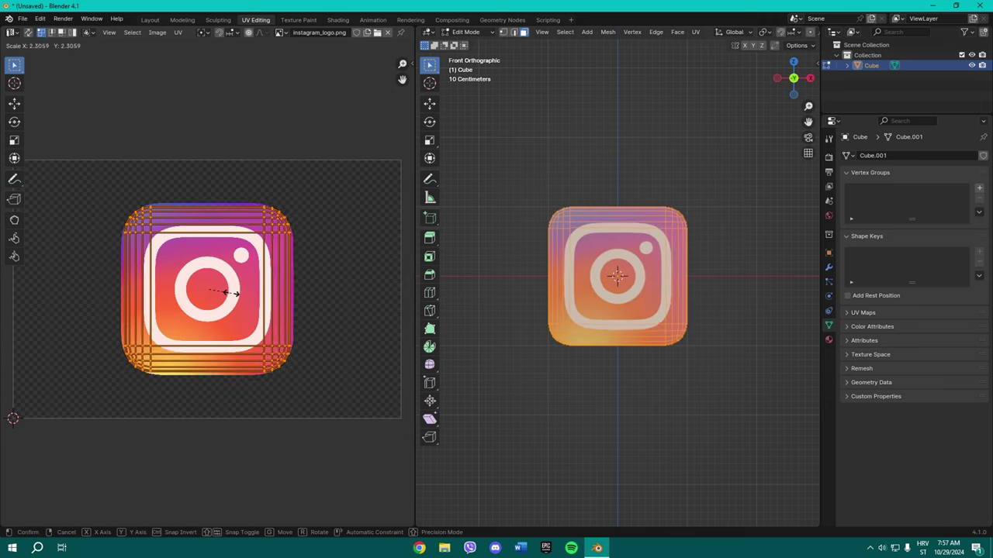
pyautogui.click(231, 297)
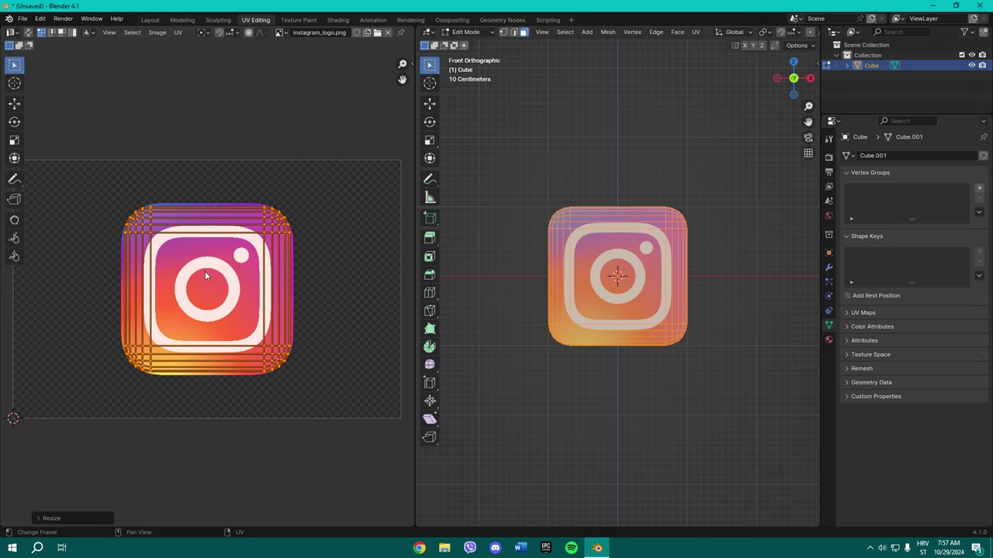
# Step: Back in Layout, keep Closest interpolation and raise the logo material's Metallic value
pyautogui.click(149, 19)
pyautogui.click(937, 403)
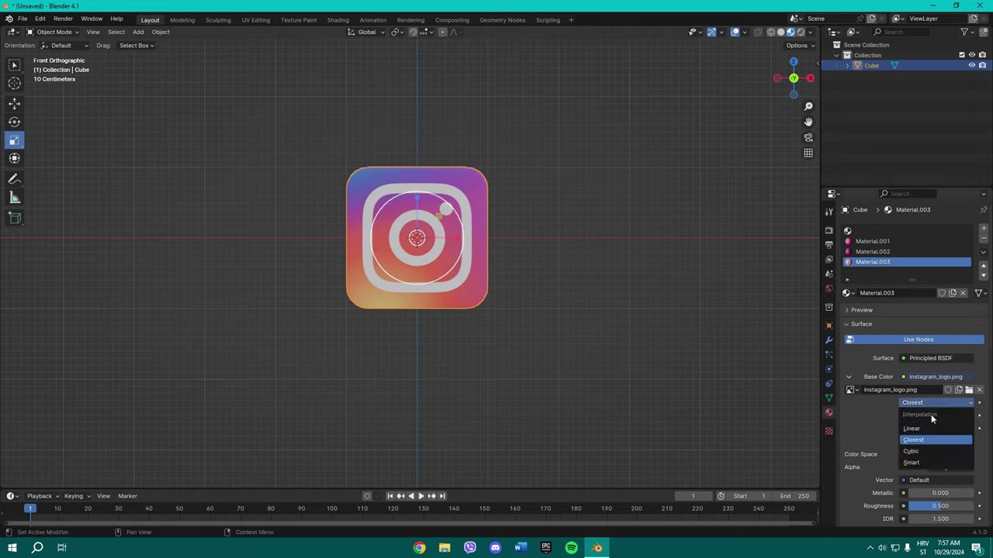
pyautogui.click(921, 441)
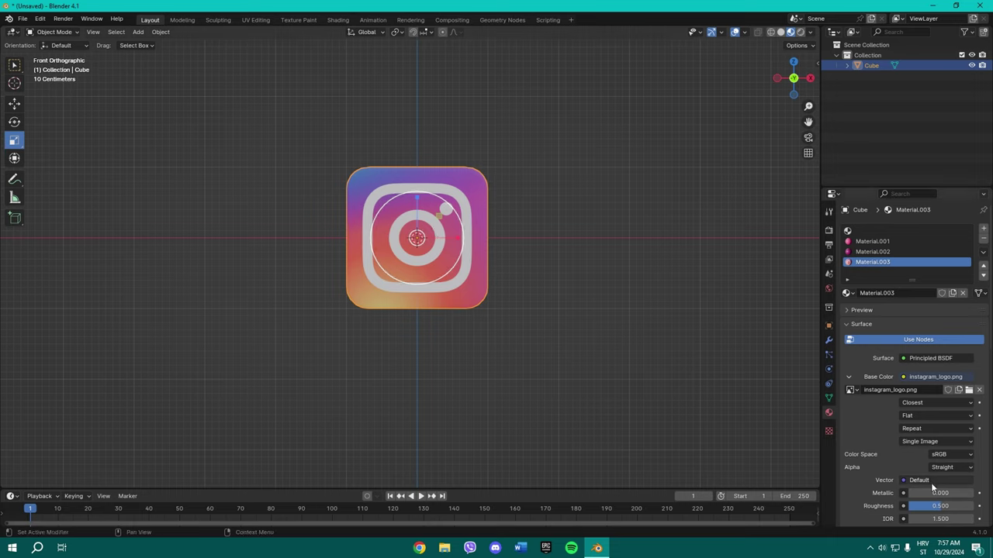
pyautogui.moveTo(934, 494); pyautogui.dragTo(973, 493)
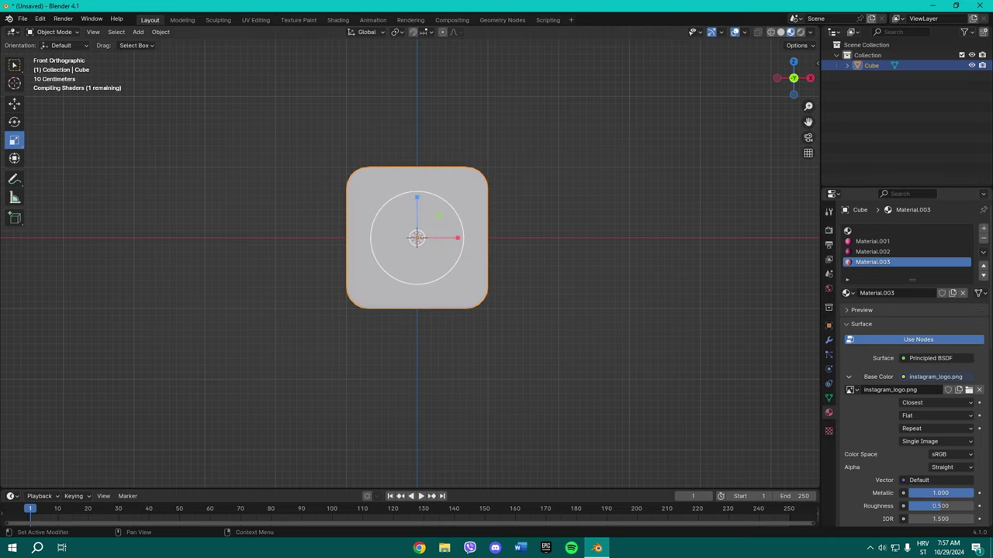
pyautogui.moveTo(497, 294); pyautogui.dragTo(486, 238, button='middle')
# Step: Set Material.002's base colour to the logo's magenta using the eyedropper
pyautogui.click(873, 251)
pyautogui.moveTo(572, 224); pyautogui.dragTo(775, 279, button='middle')
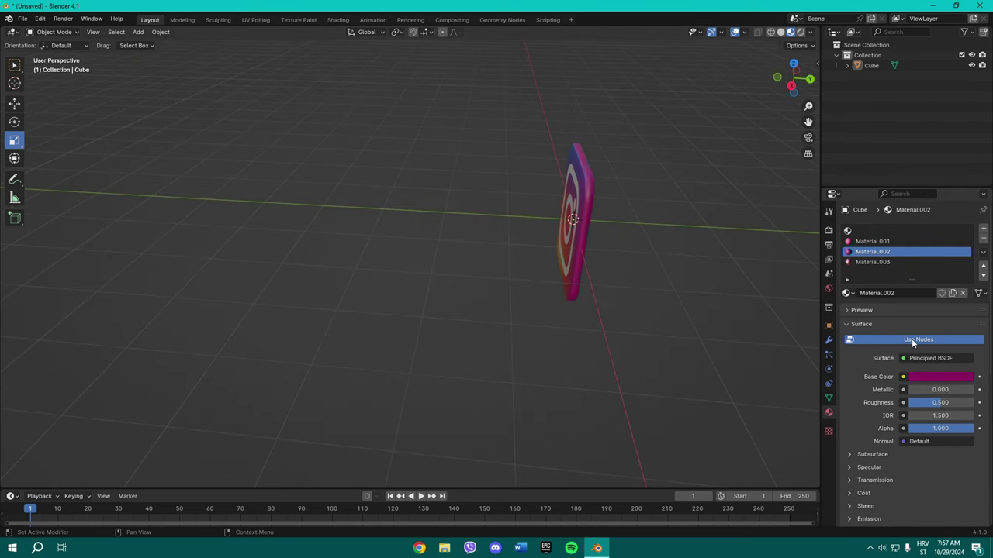
pyautogui.click(957, 376)
pyautogui.moveTo(799, 317); pyautogui.dragTo(674, 301, button='middle')
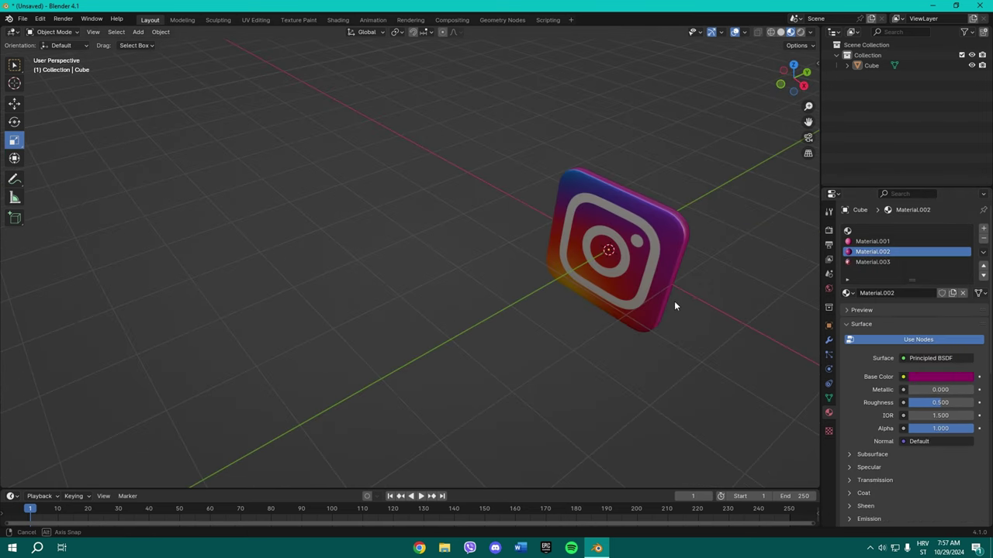
pyautogui.click(972, 378)
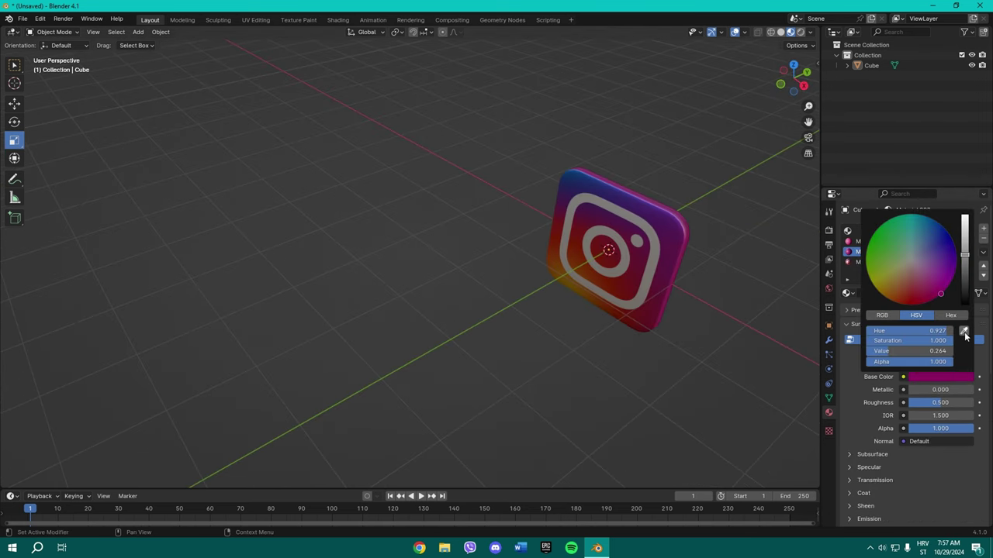
pyautogui.click(966, 334)
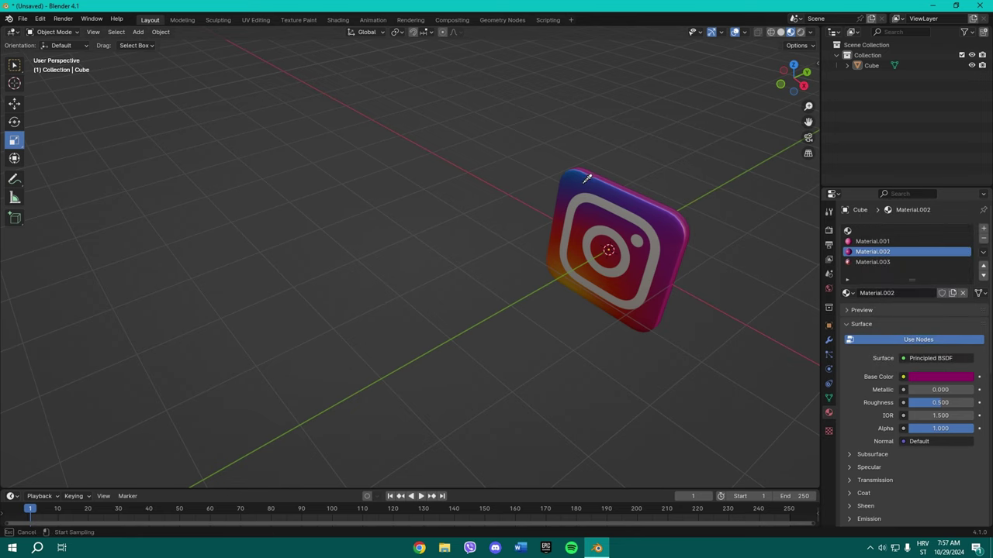
pyautogui.click(672, 261)
pyautogui.moveTo(701, 256); pyautogui.dragTo(642, 258, button='middle')
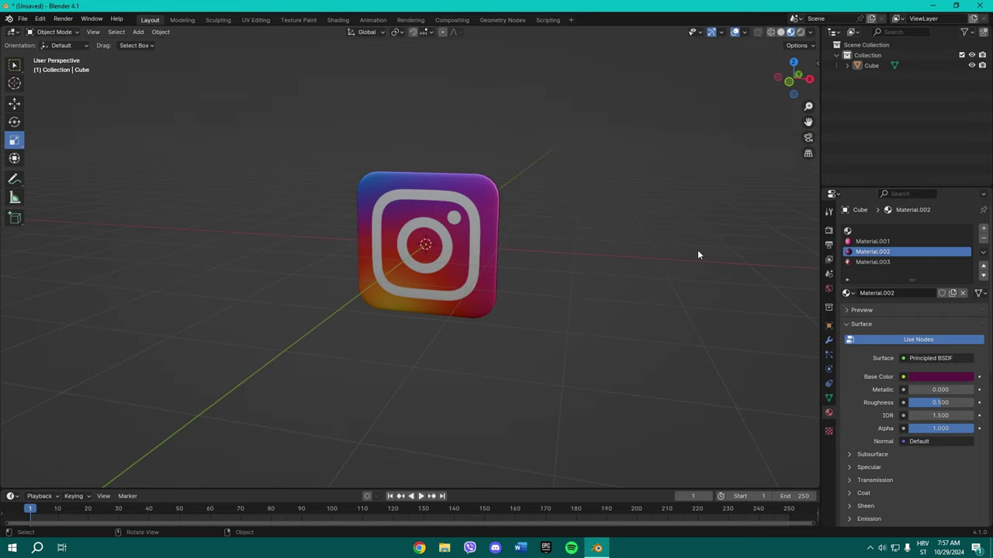